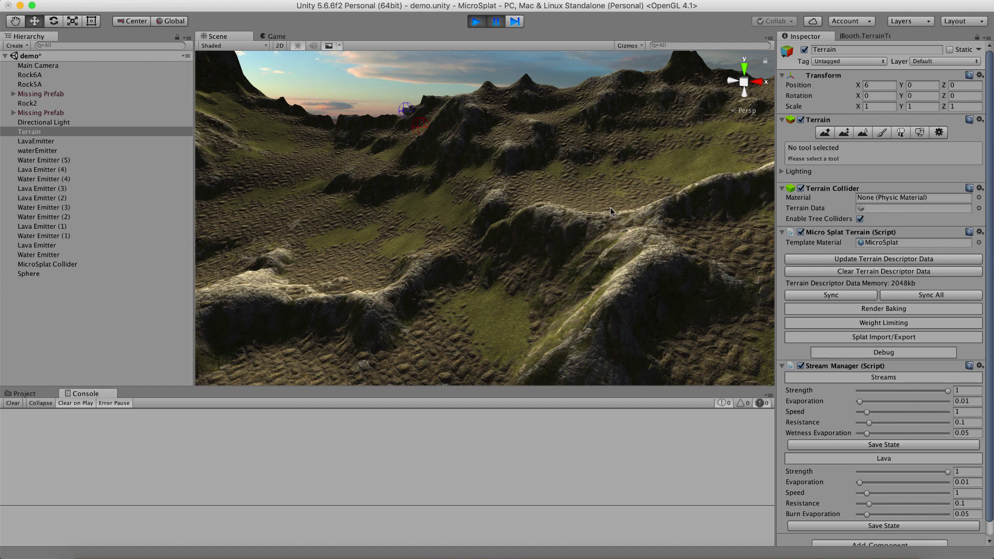
Step: Open the MicroSplat Terrain To Mesh converter, set to 3 chunks and 64 subdivisions
alt+drag(504, 210, 545, 224)
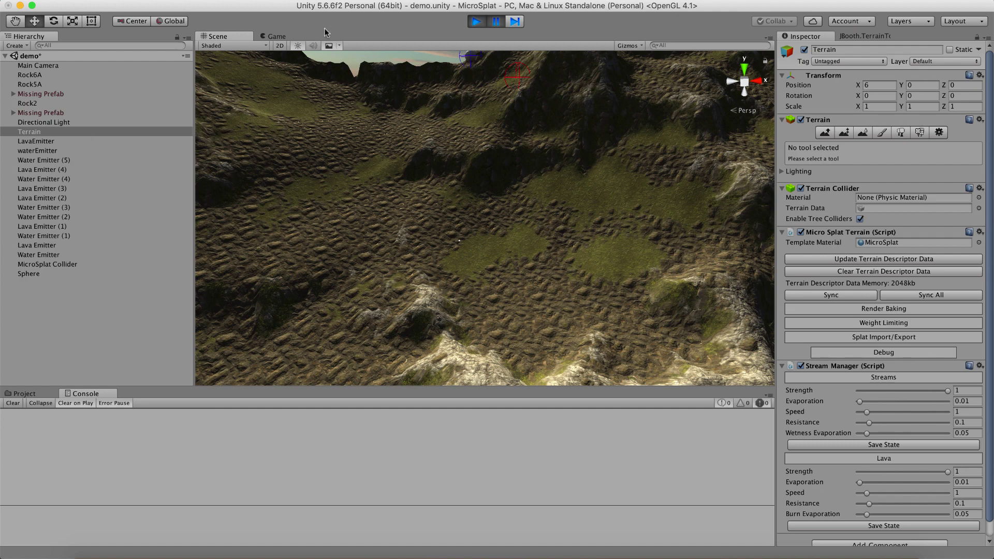
click(352, 1)
mouse_move(379, 64)
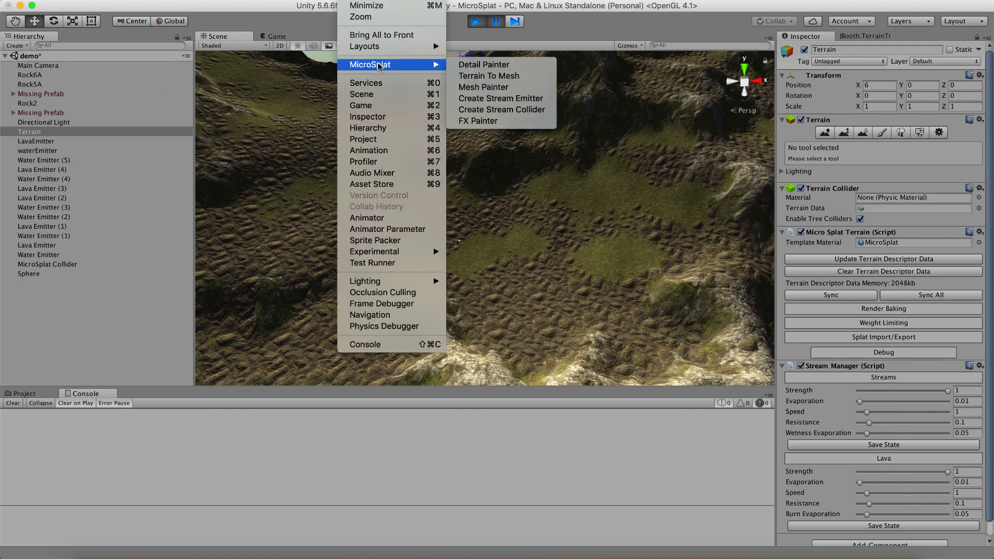
click(487, 77)
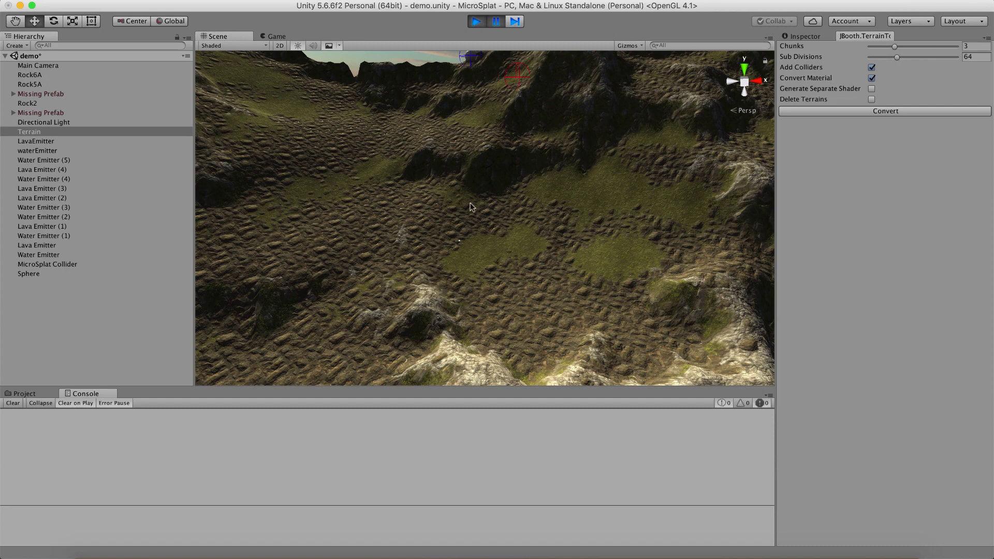
right_drag(472, 206, 511, 190)
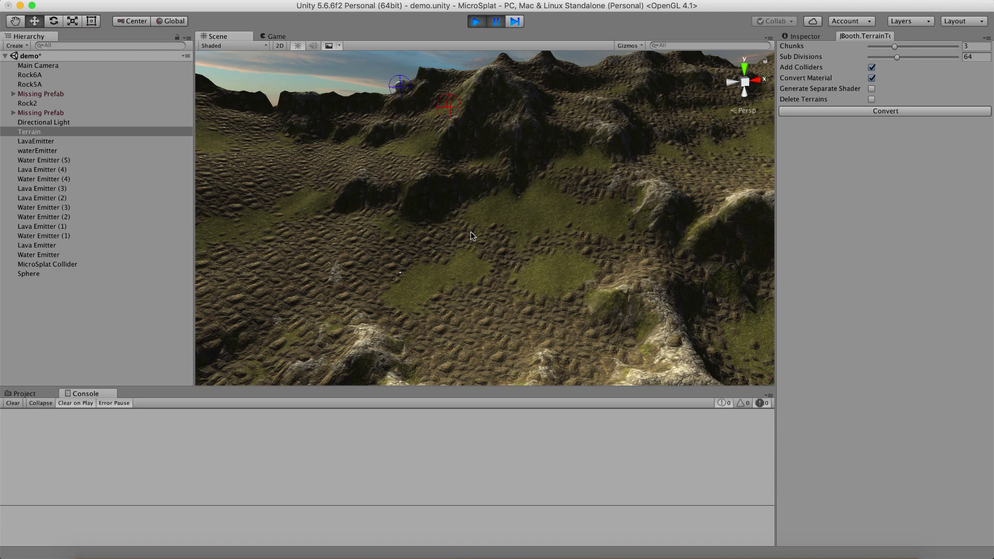
right_drag(471, 231, 190, 181)
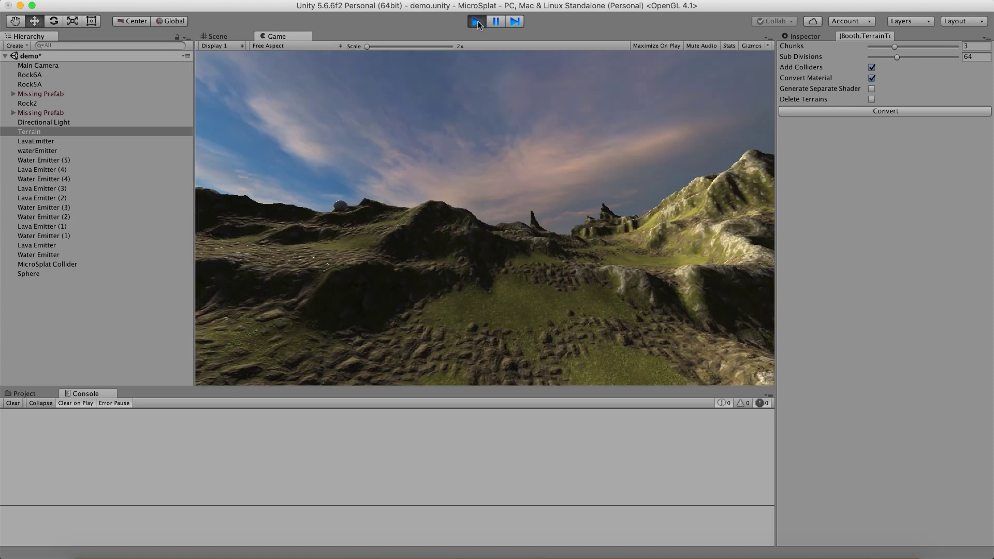
Step: Stop the running game and delete the leftover converted Terrain with its chunks
click(477, 22)
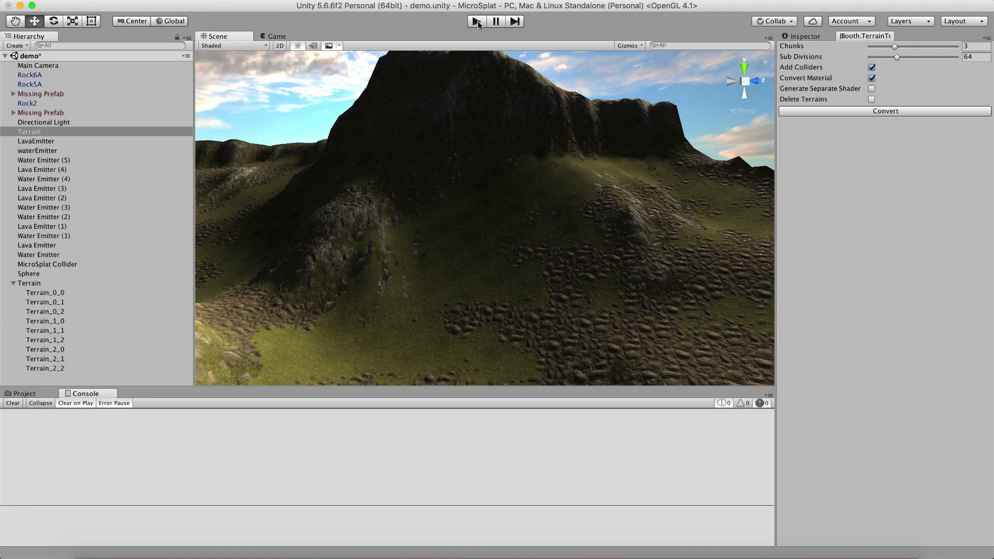
double_click(30, 283)
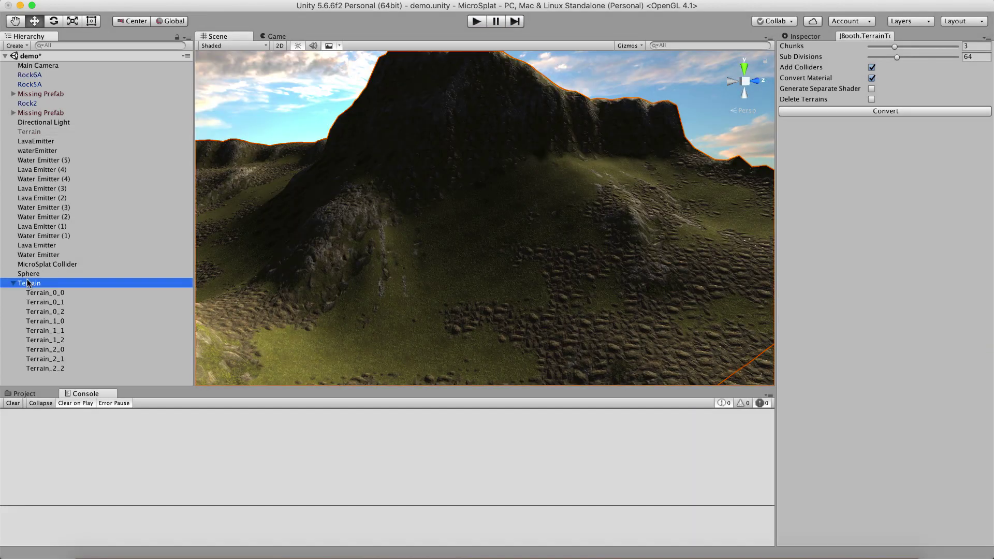
right_click(30, 283)
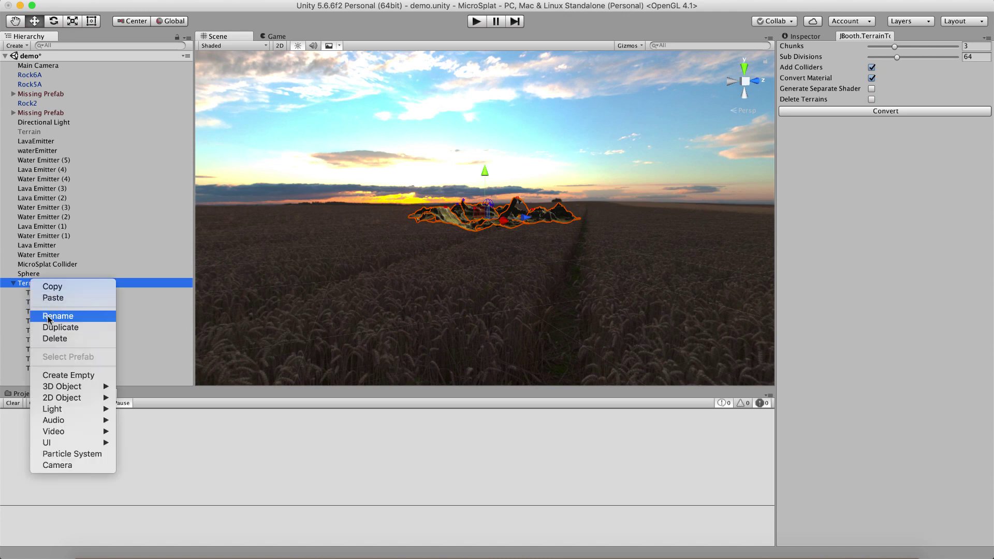
click(49, 338)
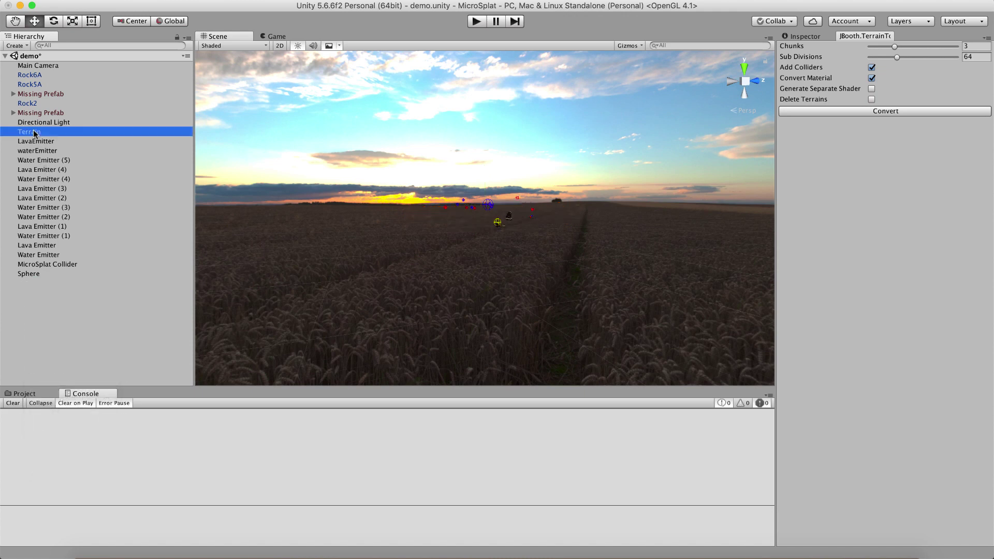
Step: Reselect the original terrain, then select Rock2 and frame it in the view
click(799, 36)
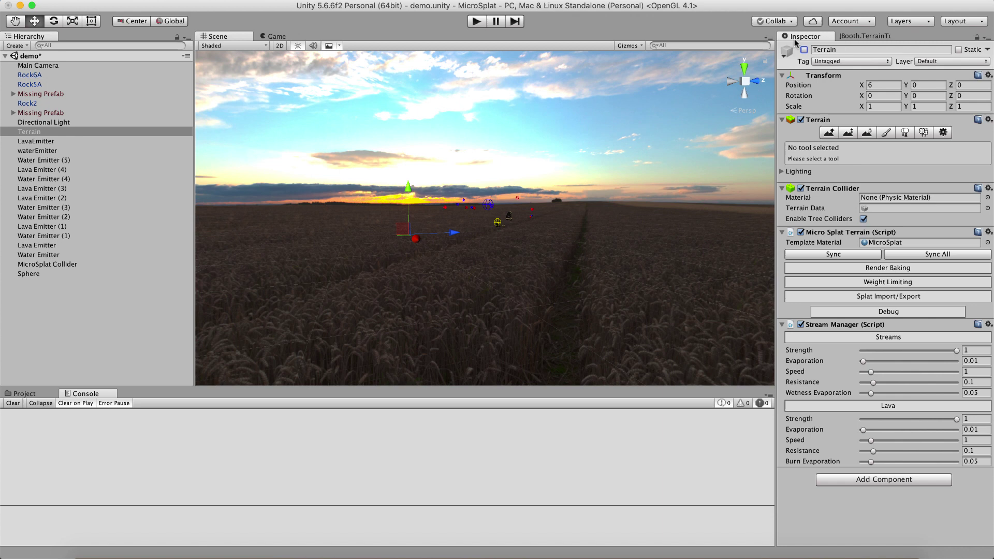
click(54, 131)
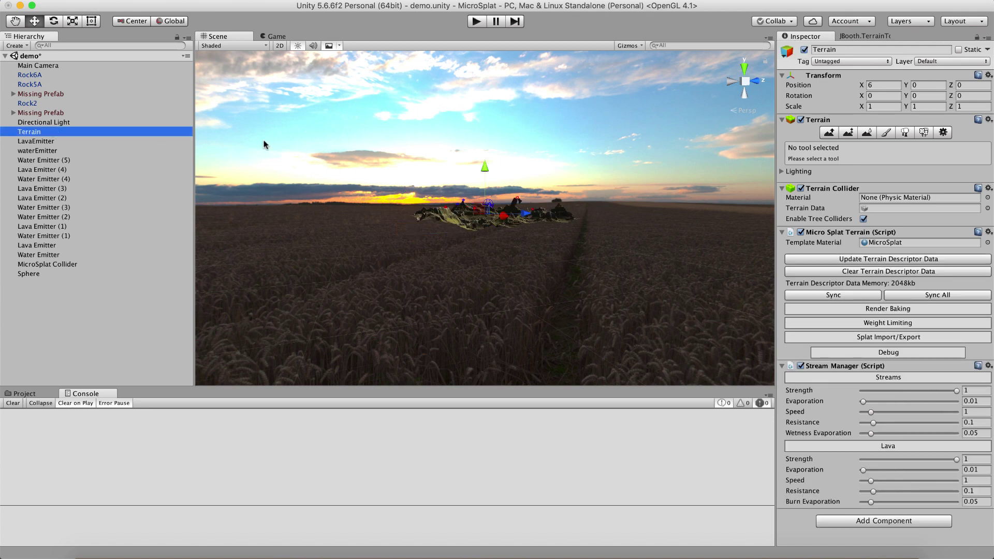
click(29, 103)
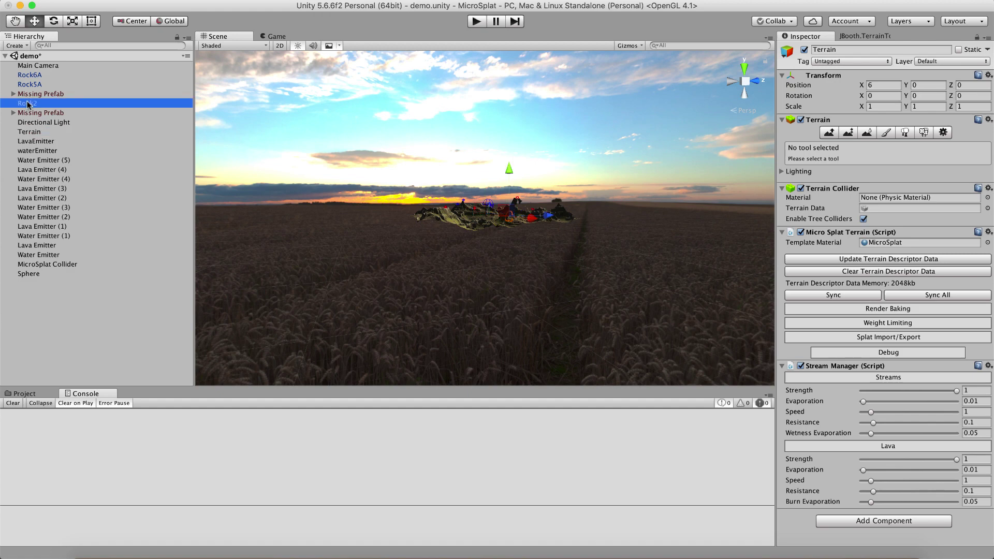
double_click(26, 104)
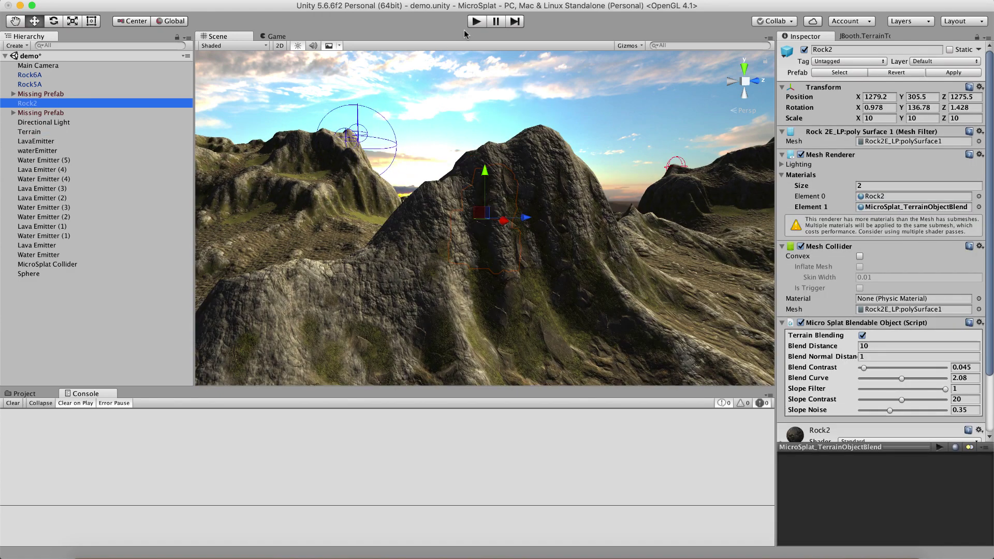
click(476, 22)
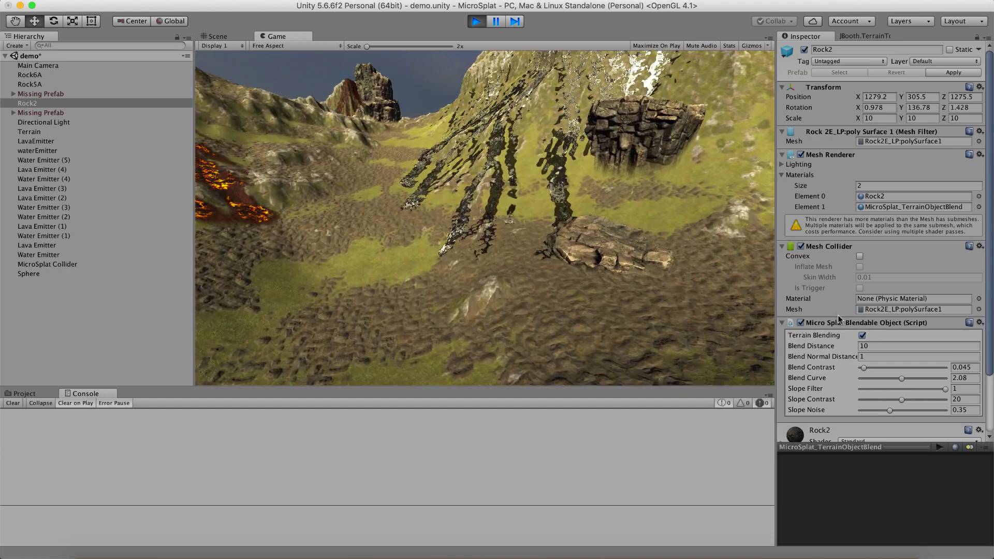
right_click(835, 313)
click(877, 343)
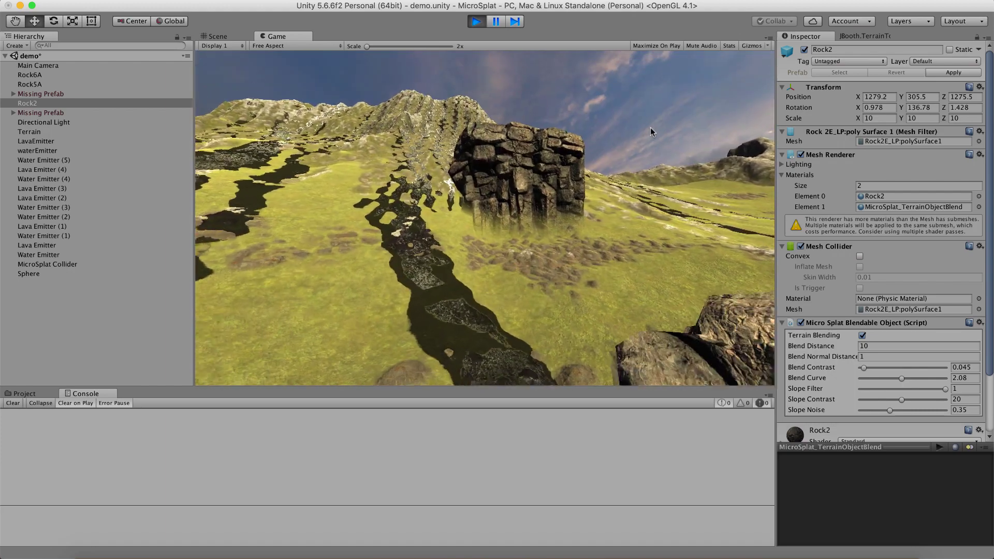
click(477, 21)
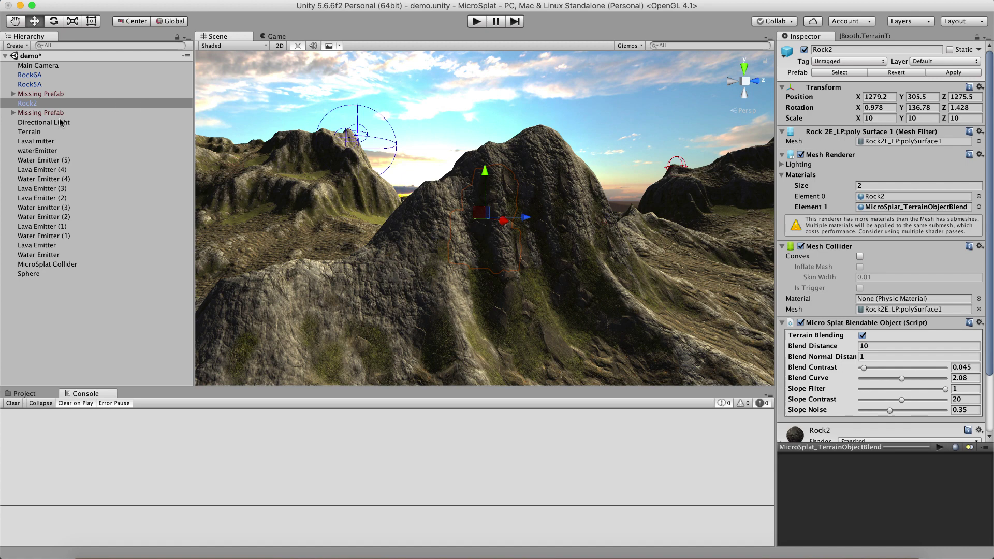
Step: Convert the original Terrain into mesh chunks with the Terrain To Mesh Convert button
click(37, 132)
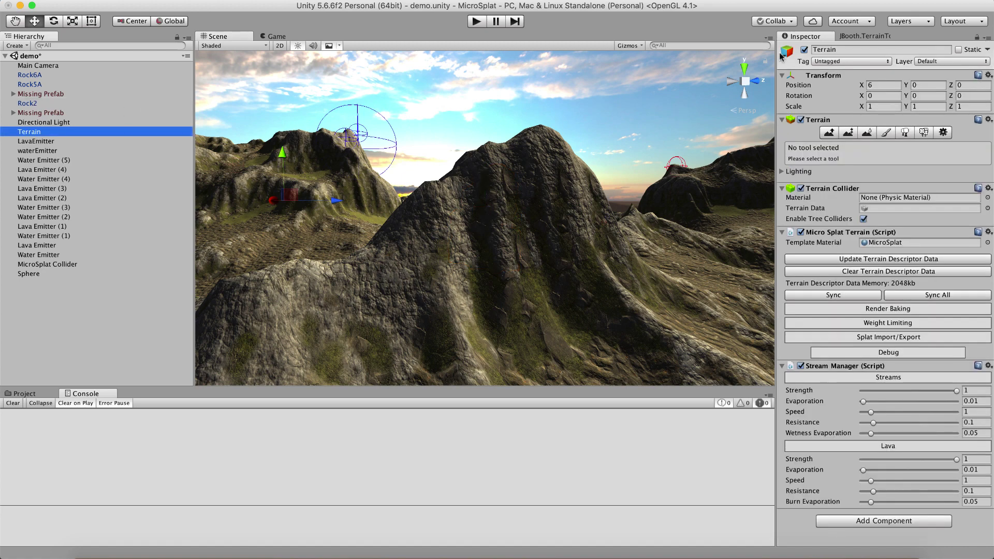
click(853, 35)
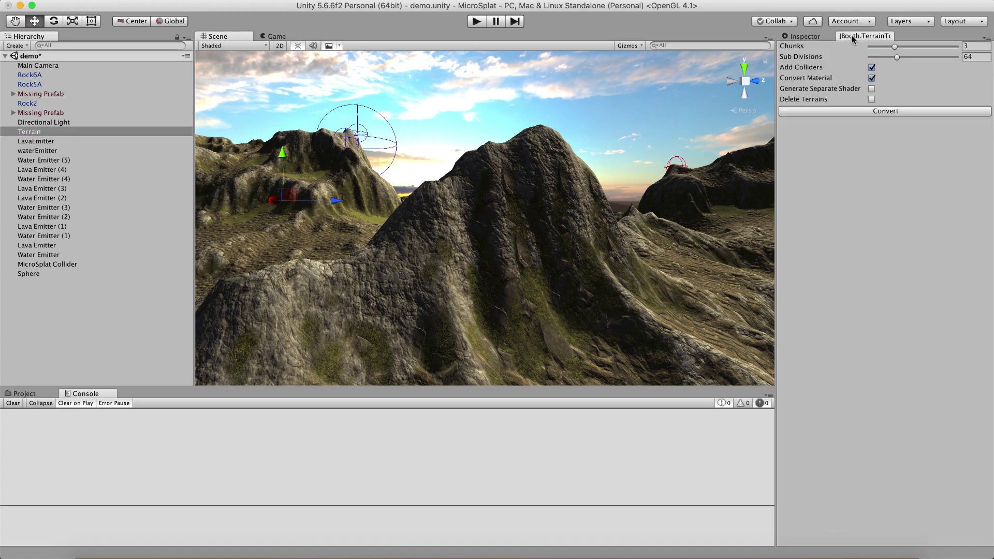
click(829, 109)
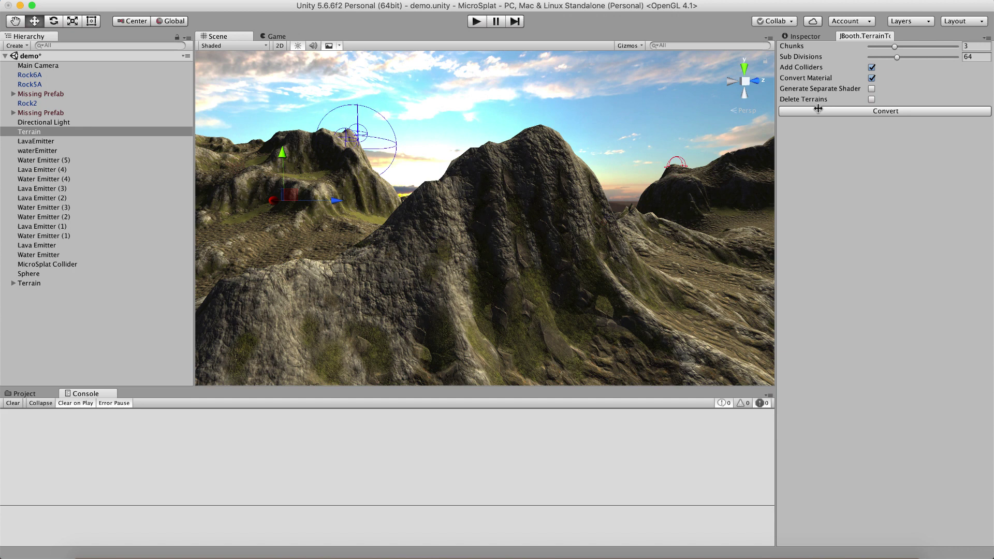
Step: Expand the new Terrain and check its chunks Terrain_0_0 through Terrain_2_2
click(12, 284)
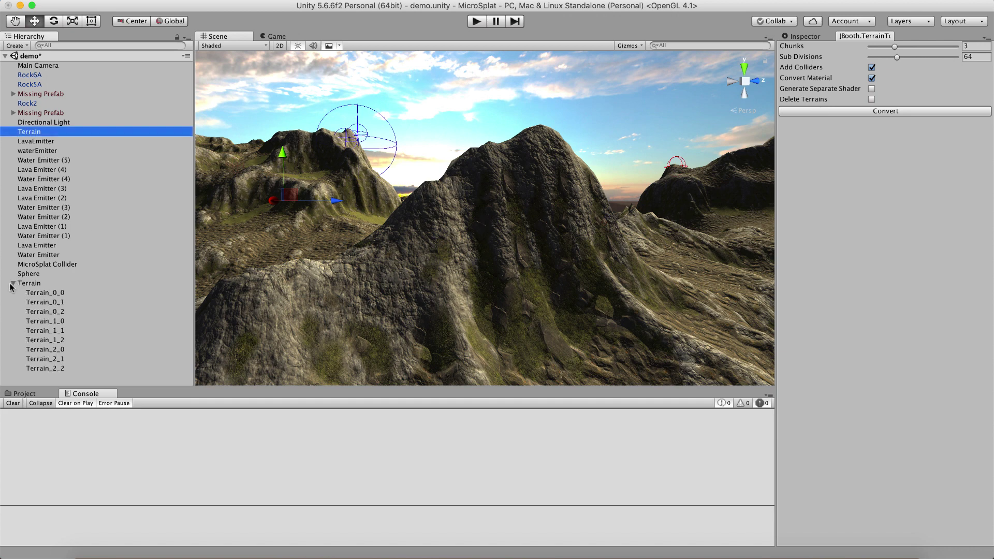
click(43, 294)
click(42, 294)
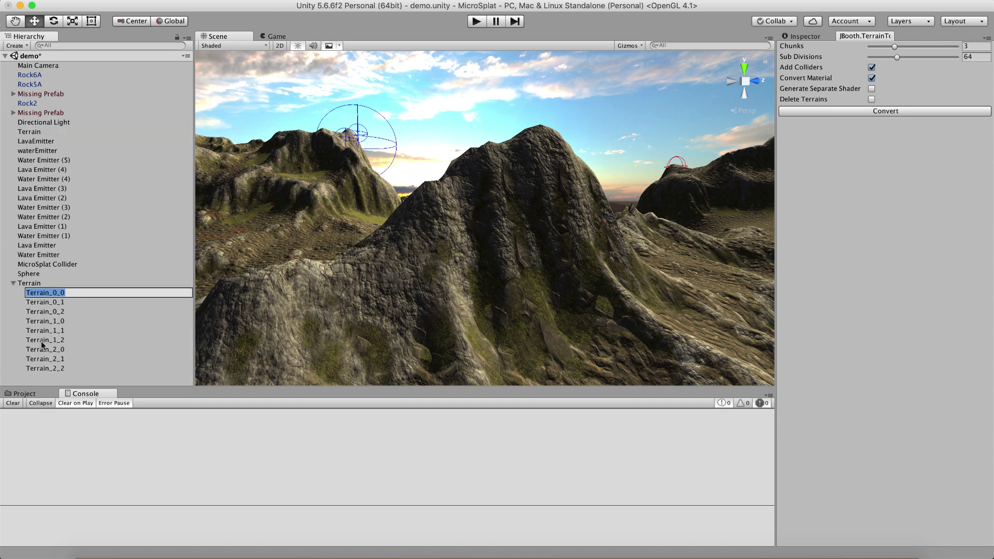
click(40, 369)
click(41, 294)
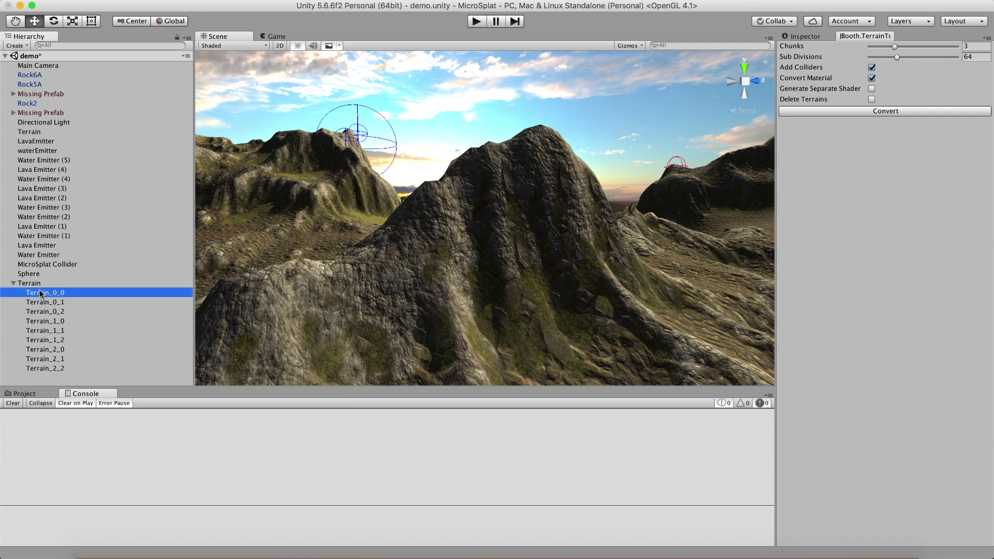
Step: Disable the original Terrain object in the Inspector
click(28, 131)
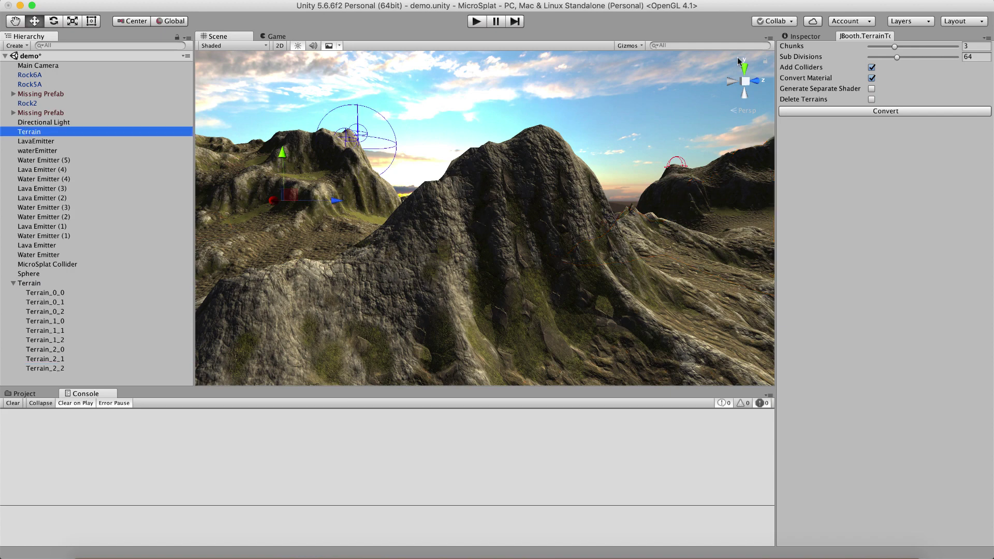
click(810, 34)
click(804, 50)
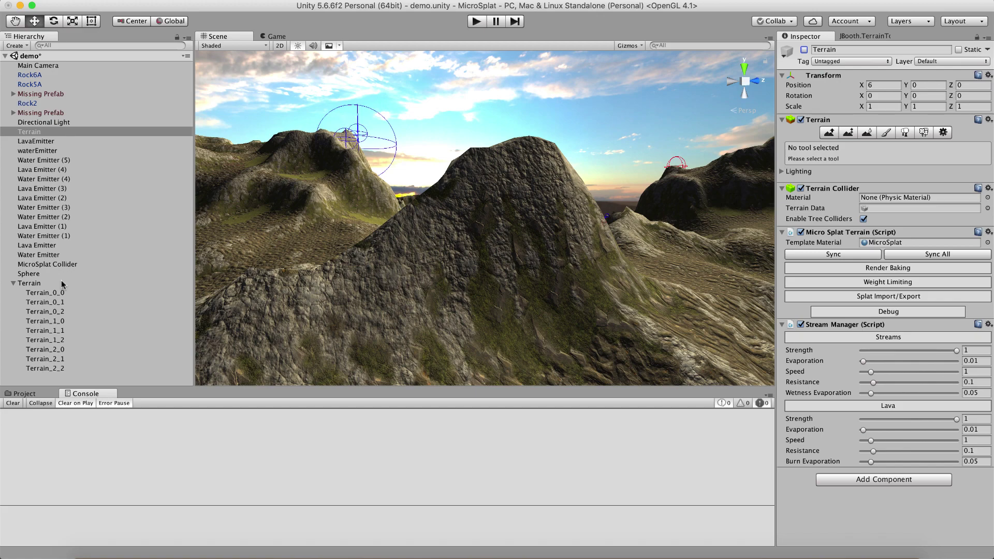
Step: Select the new chunked Terrain parent and orbit the Scene view around it
click(26, 283)
alt+drag(410, 251, 335, 295)
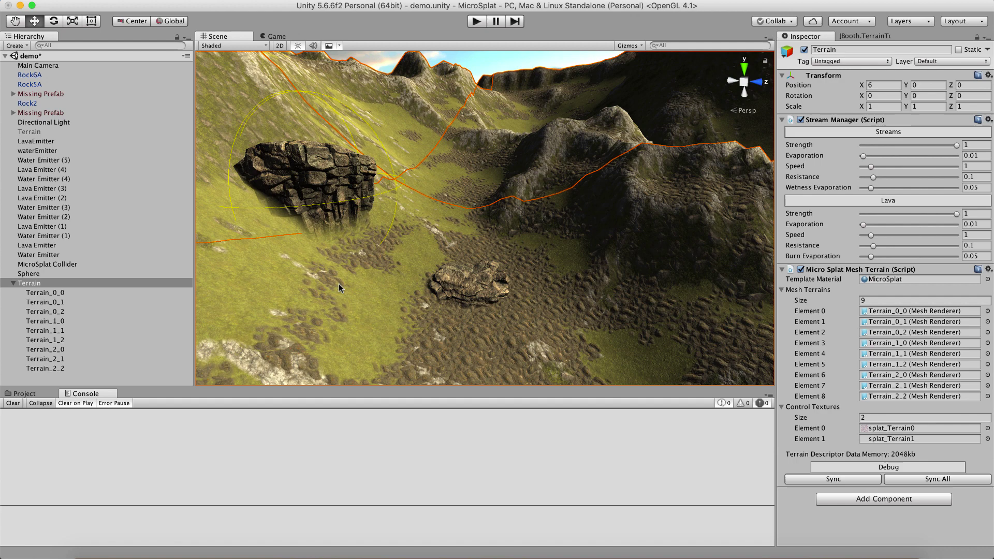
Step: Enter play mode and fly the game camera toward the lava
click(476, 22)
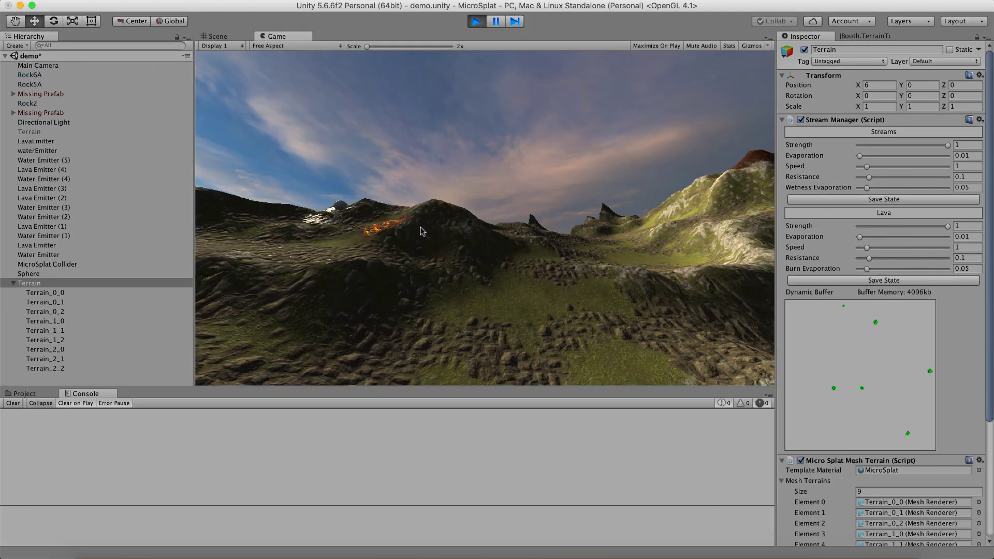
right_drag(422, 231, 563, 402)
key(w)
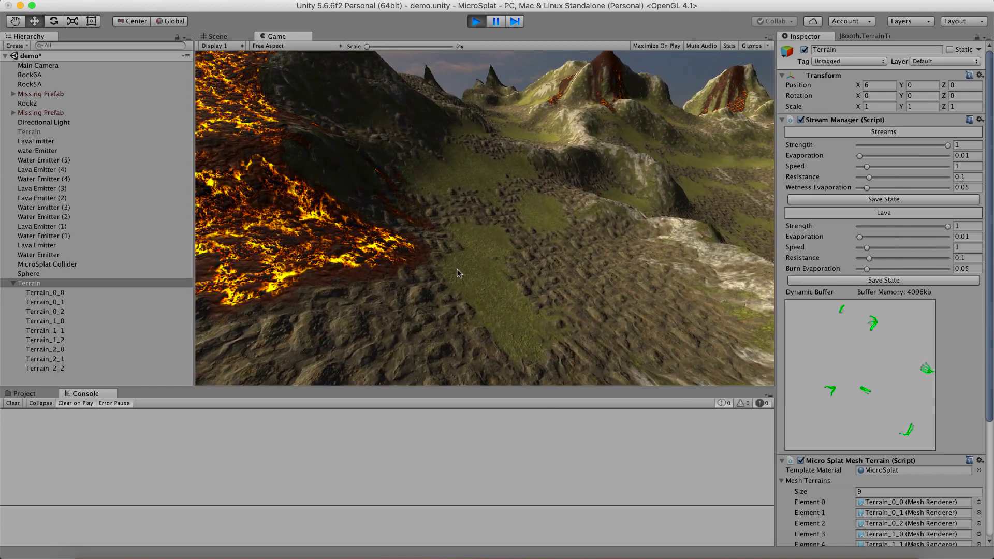
Step: In the Scene view, select chunks Terrain_1_2, Terrain_1_1 and Terrain_1_0
click(217, 36)
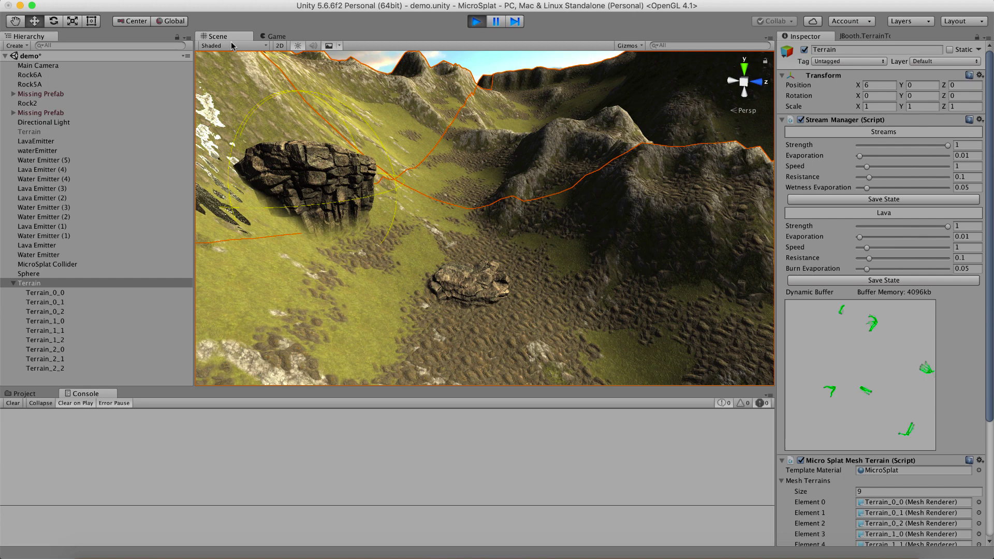
click(538, 294)
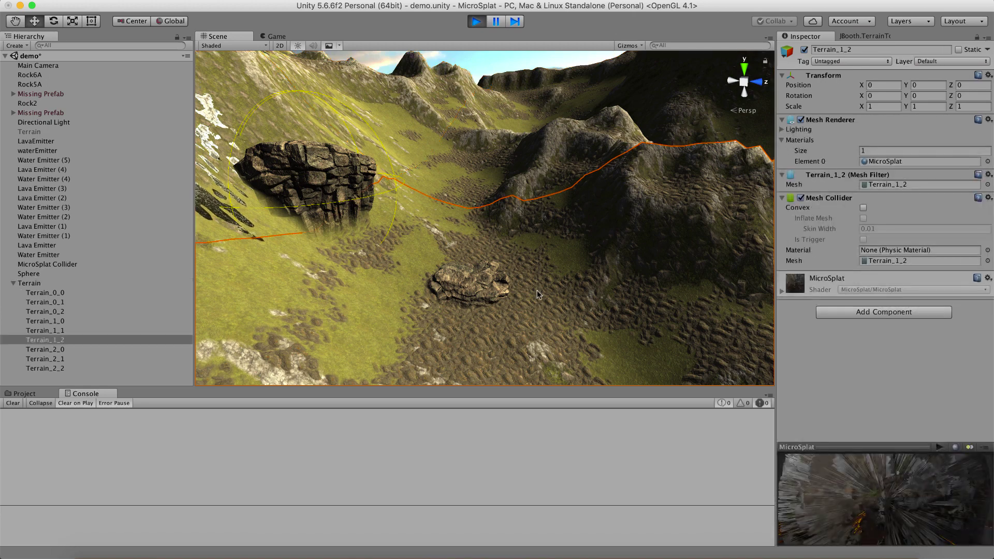
click(59, 331)
click(54, 321)
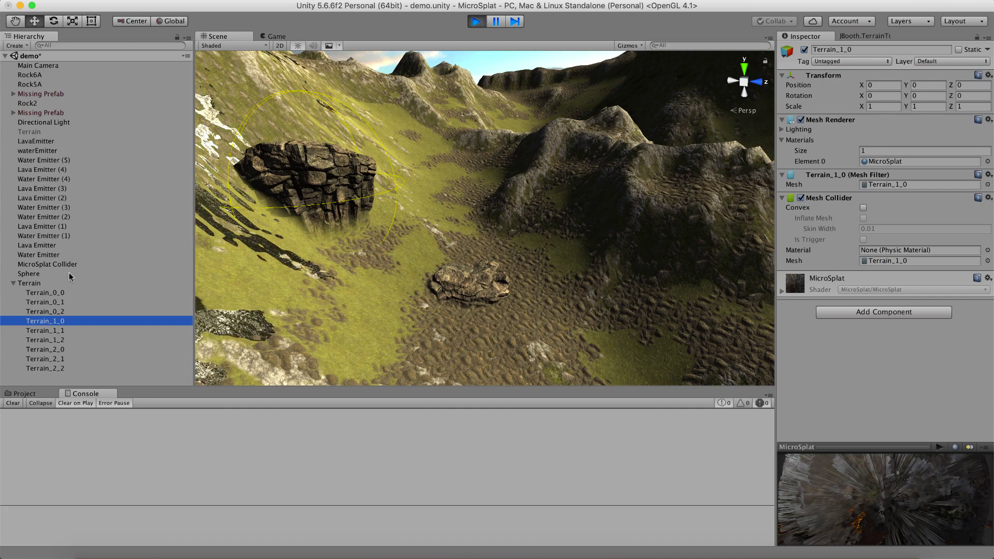
Step: Fly around the ridges and lava flow, then exit play mode
right_drag(500, 234, 690, 200)
key(w)
key(s)
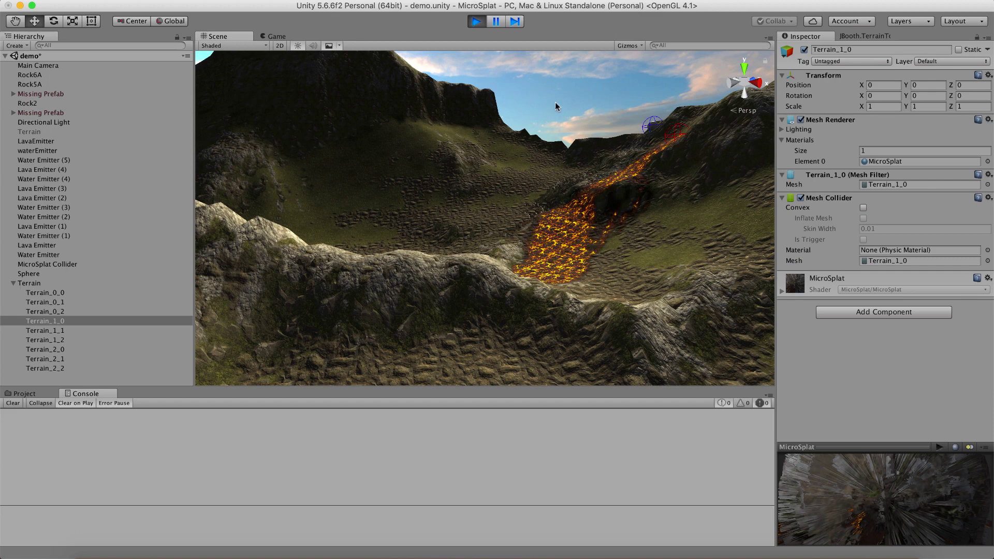
click(477, 20)
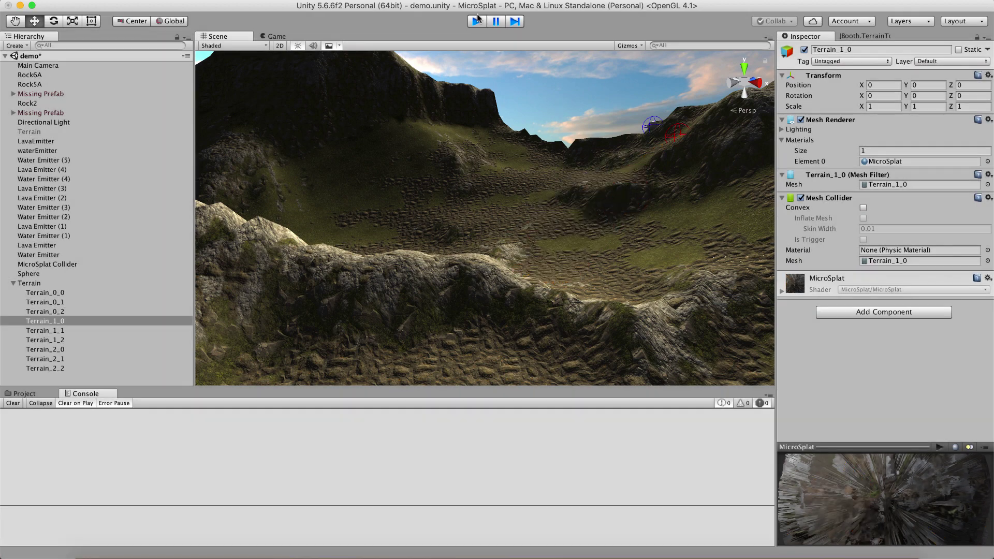
Step: Inspect the Terrain_0_0 chunk, then return to the parent Terrain's mesh-terrain components
click(29, 283)
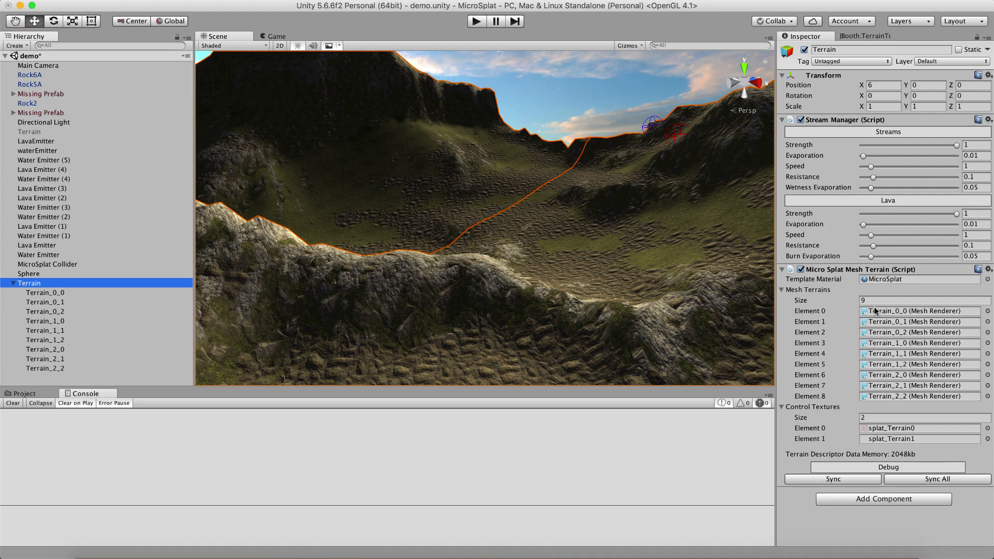
click(42, 293)
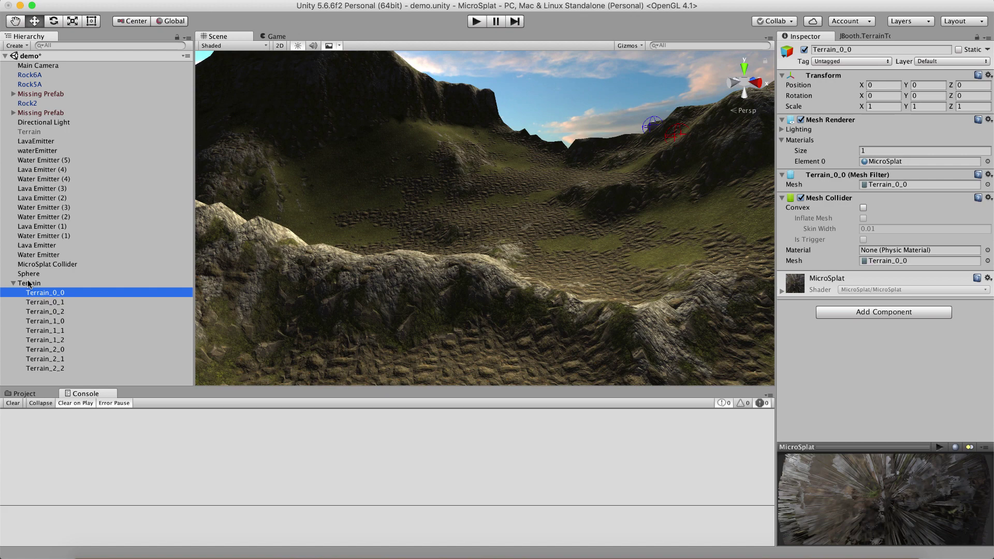
click(28, 284)
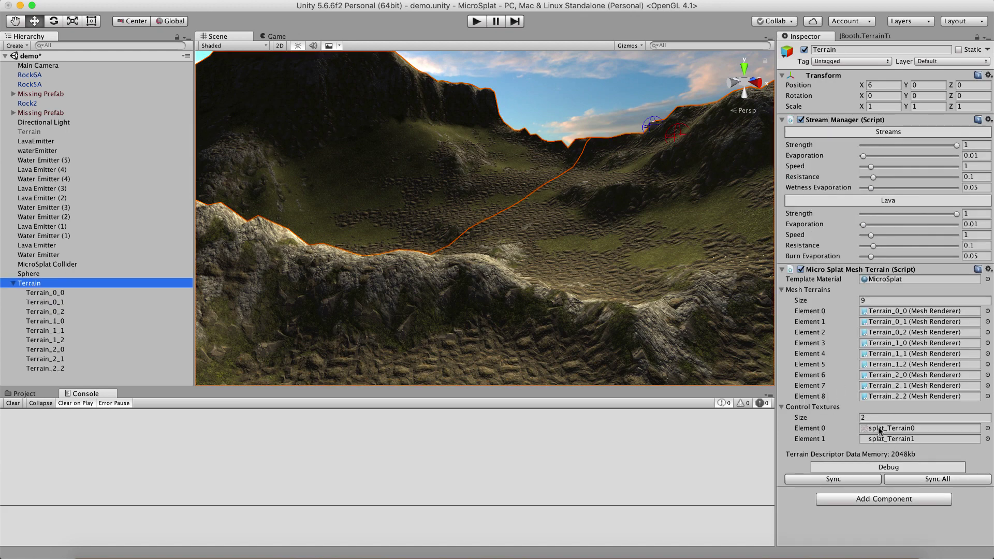
Step: Show the Project files and list the MicroSplatData folder's contents
click(24, 395)
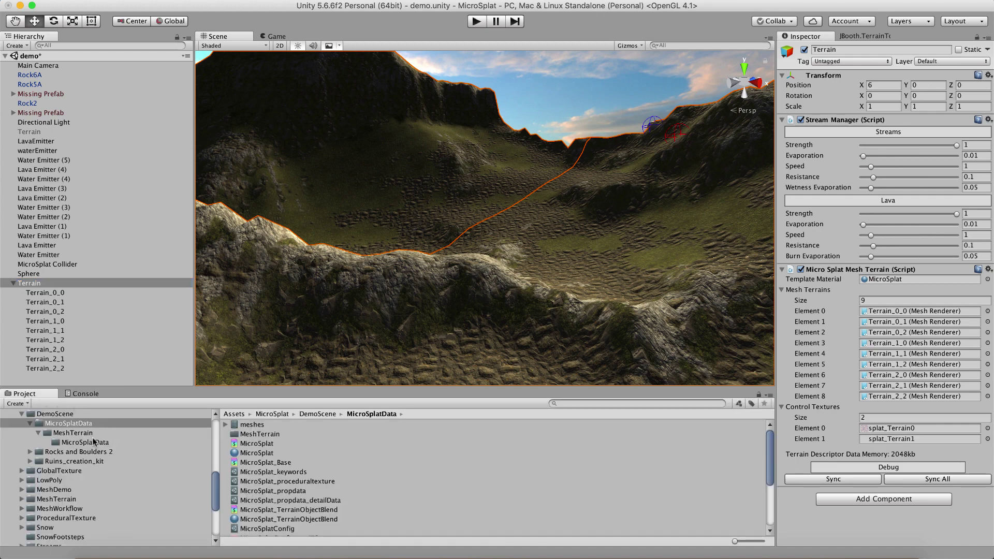
click(94, 443)
click(72, 424)
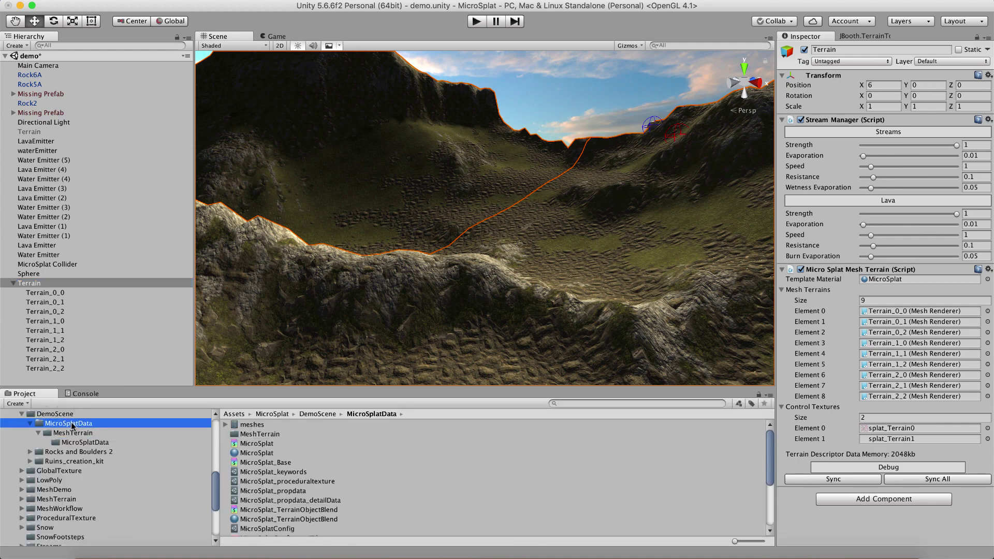
scroll(318, 475, down, 5)
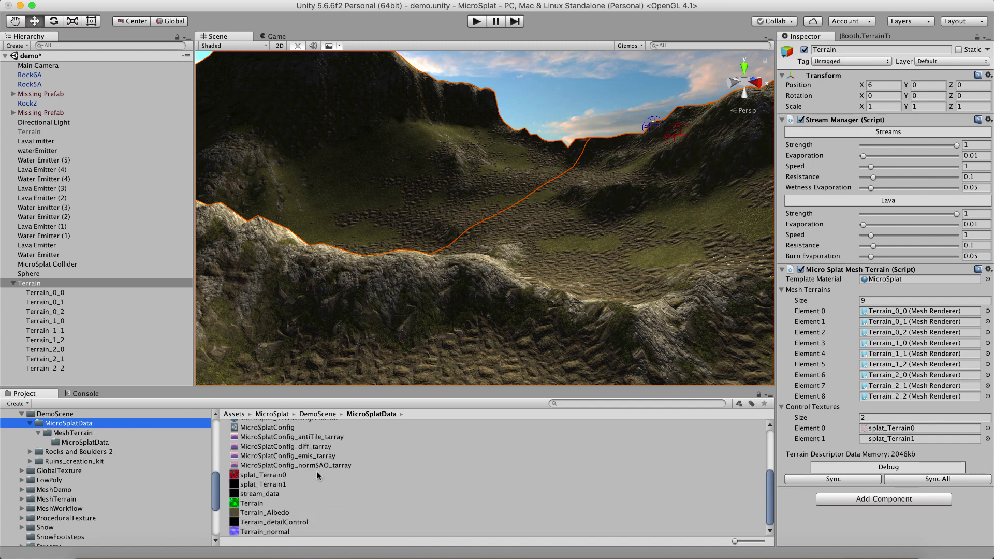
Step: Inspect the splat_Terrain0, splat_Terrain1, Terrain and Terrain_normal textures' import settings
click(253, 477)
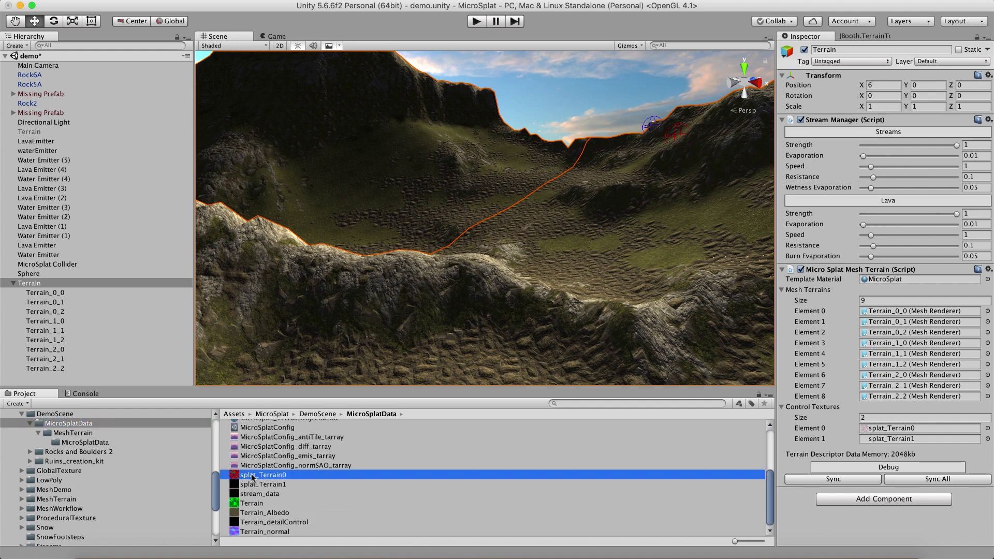
click(259, 486)
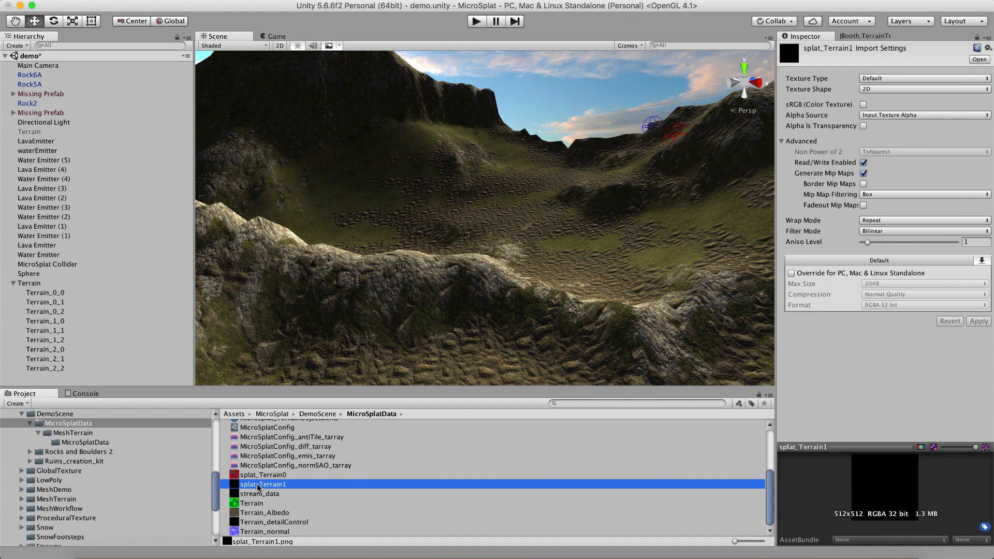
click(255, 476)
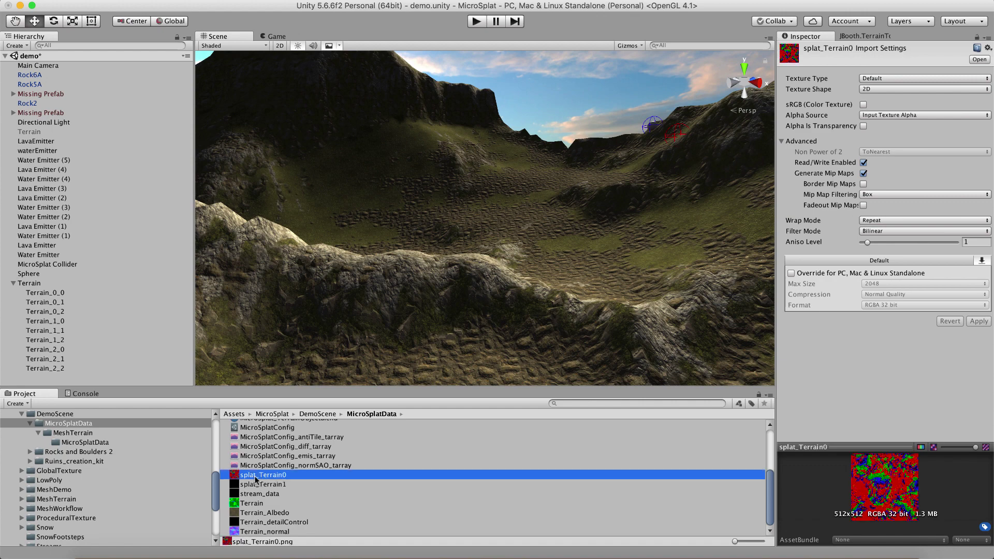
click(251, 505)
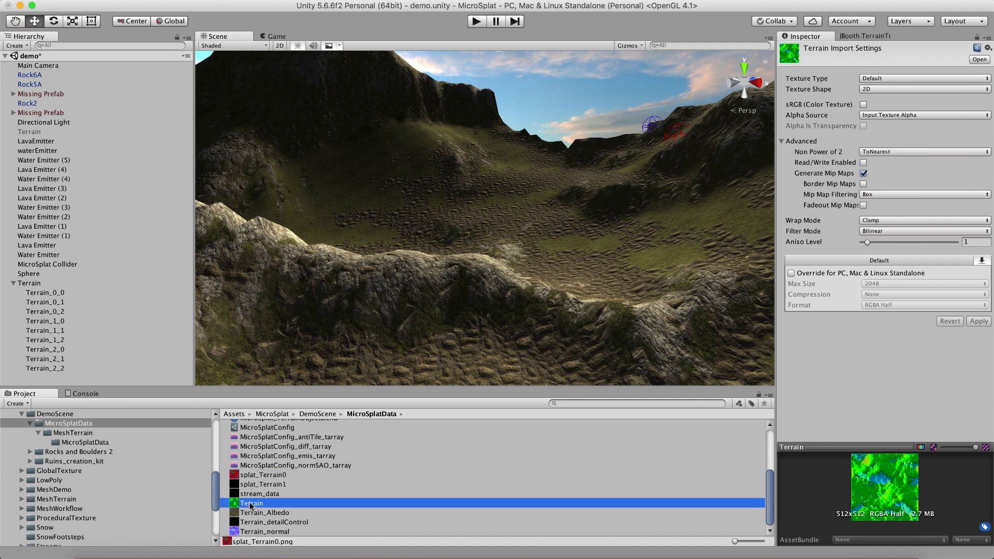
click(253, 532)
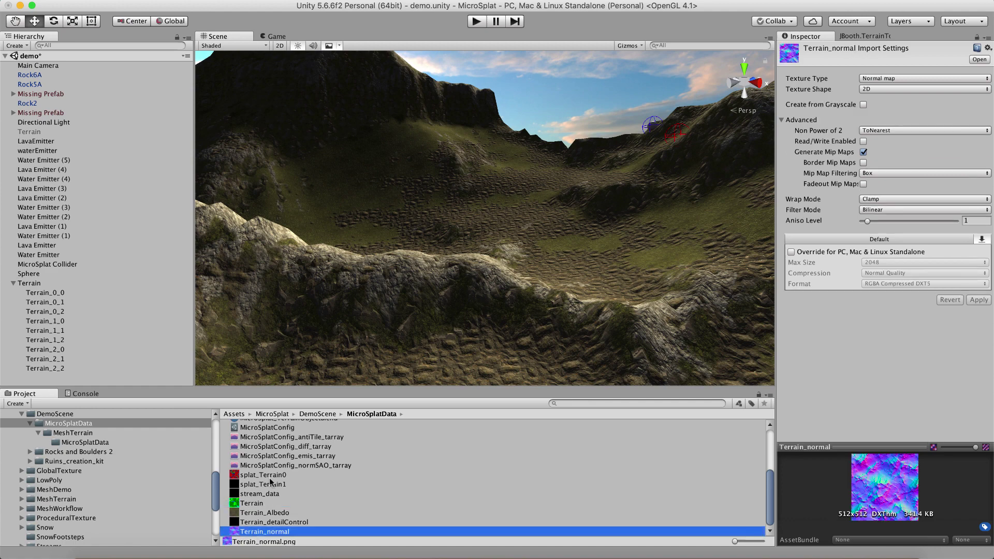
Step: Expand the meshes asset to reveal its nine chunk meshes, then collapse it
scroll(271, 483, up, 4)
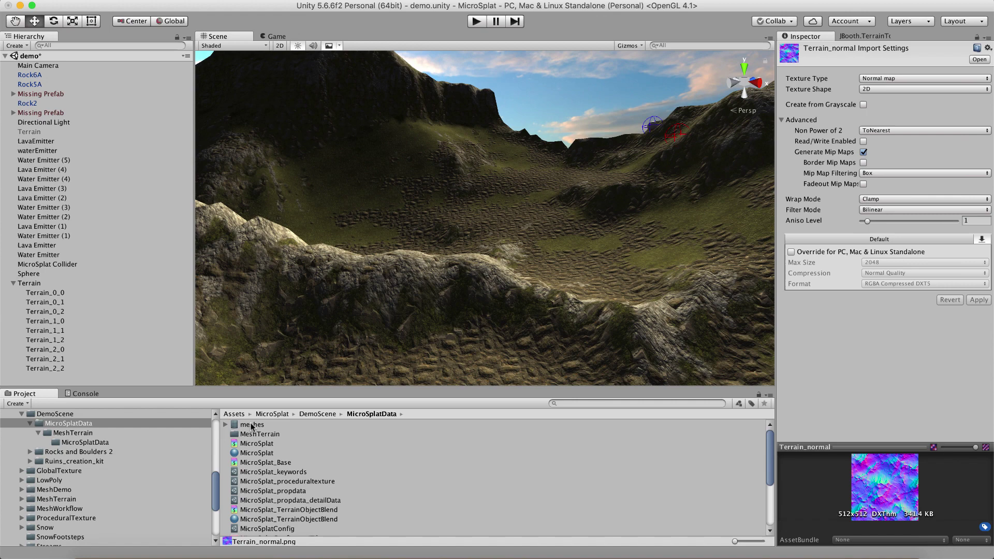
click(226, 426)
click(225, 425)
scroll(269, 496, down, 5)
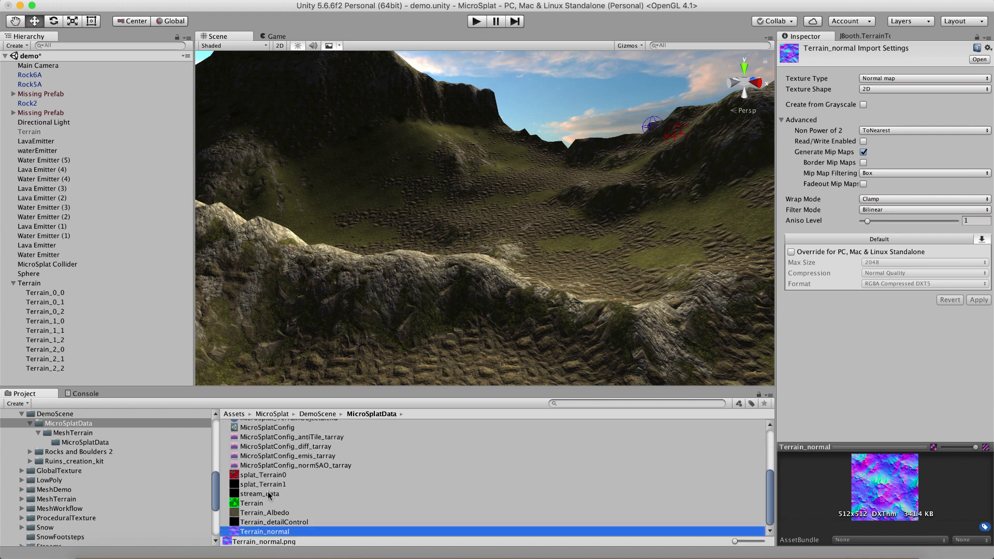
scroll(260, 473, up, 5)
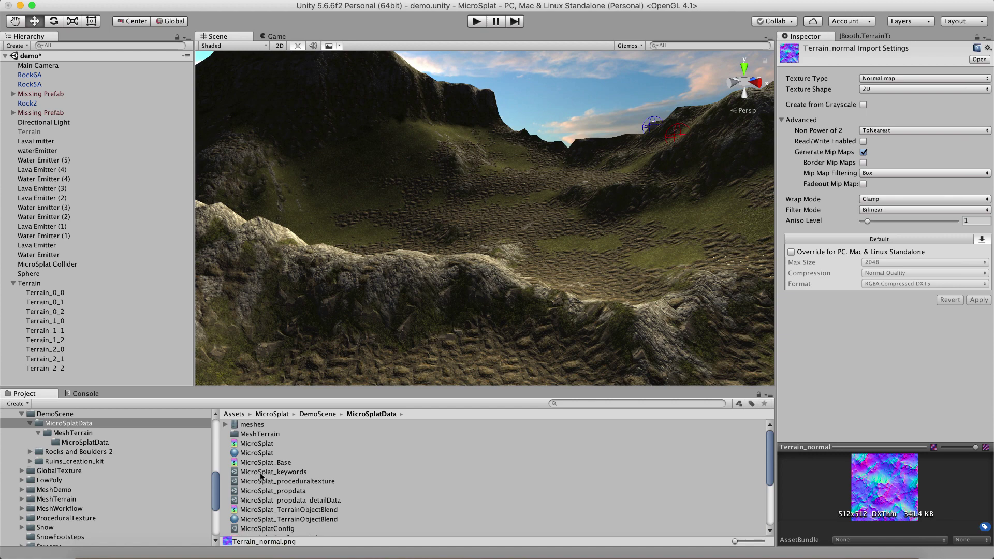
Step: Browse MeshTerrain/MicroSplatData, checking its meshes, shader, material and MicroSplat_keywords assets
double_click(245, 435)
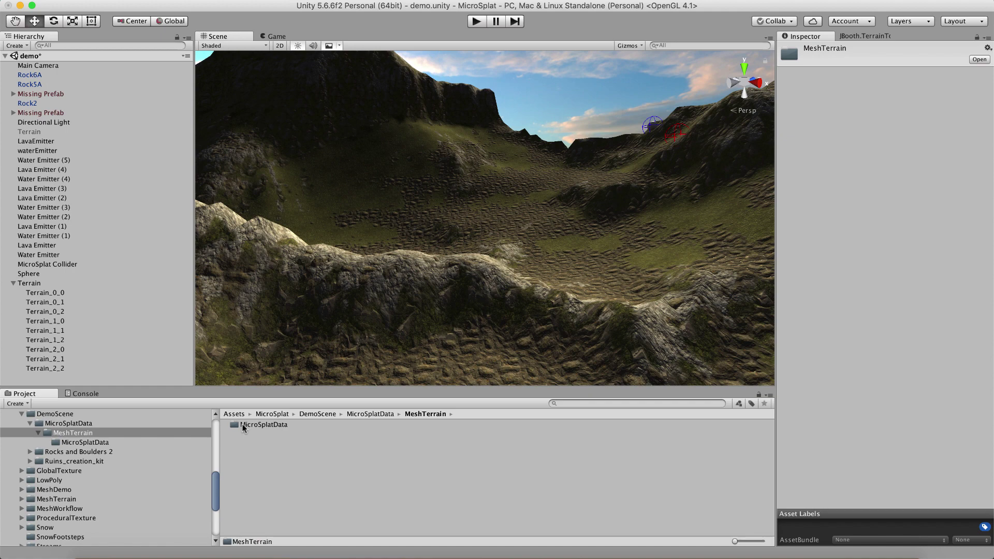
double_click(242, 424)
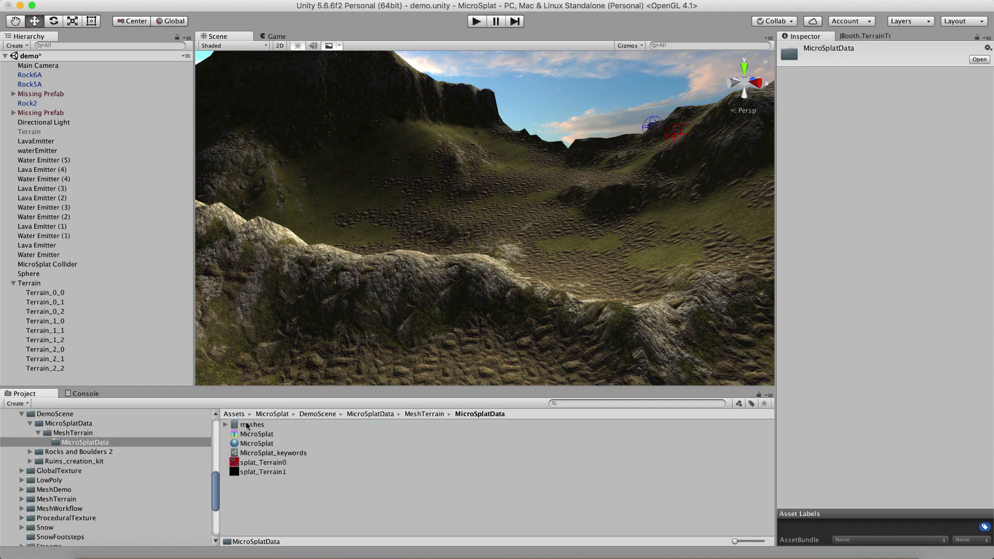
click(247, 426)
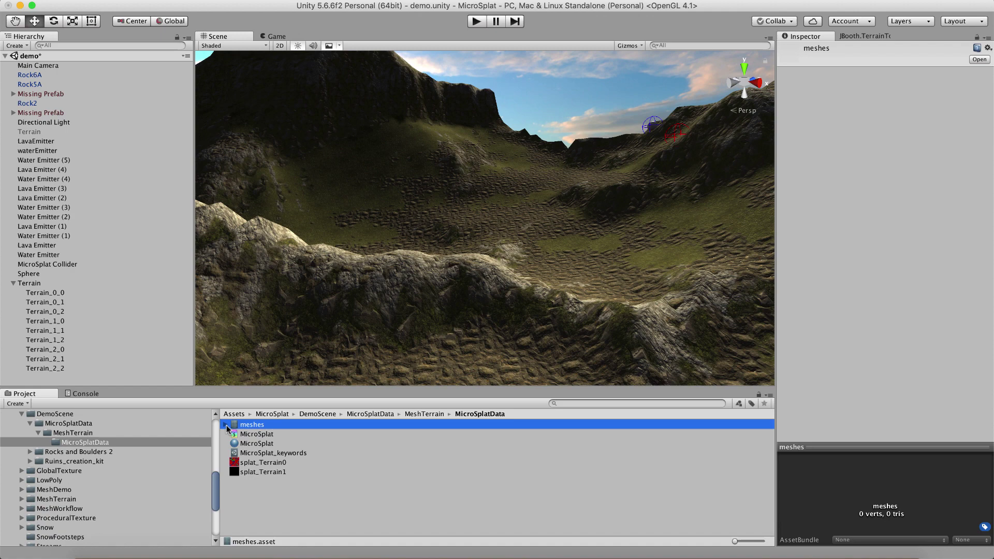
click(265, 434)
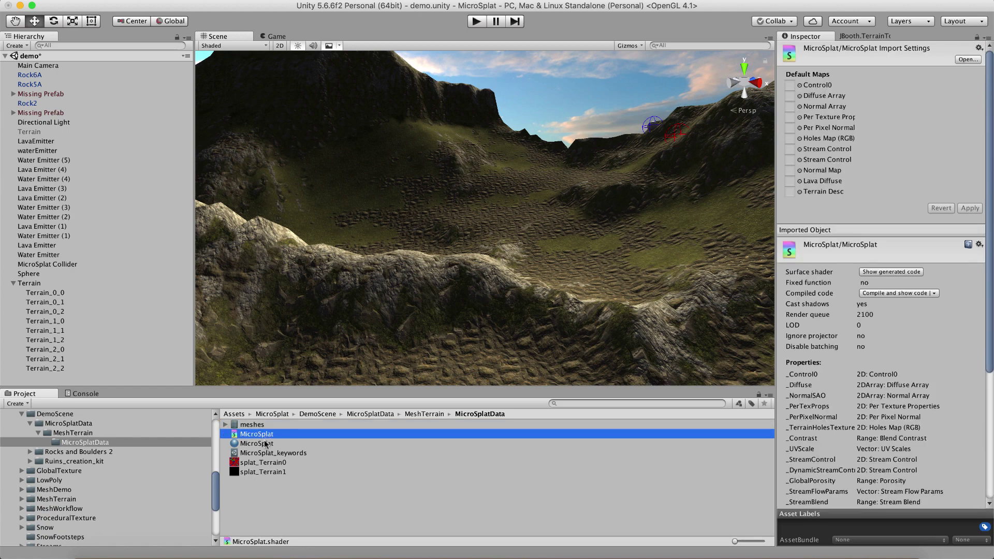
click(265, 444)
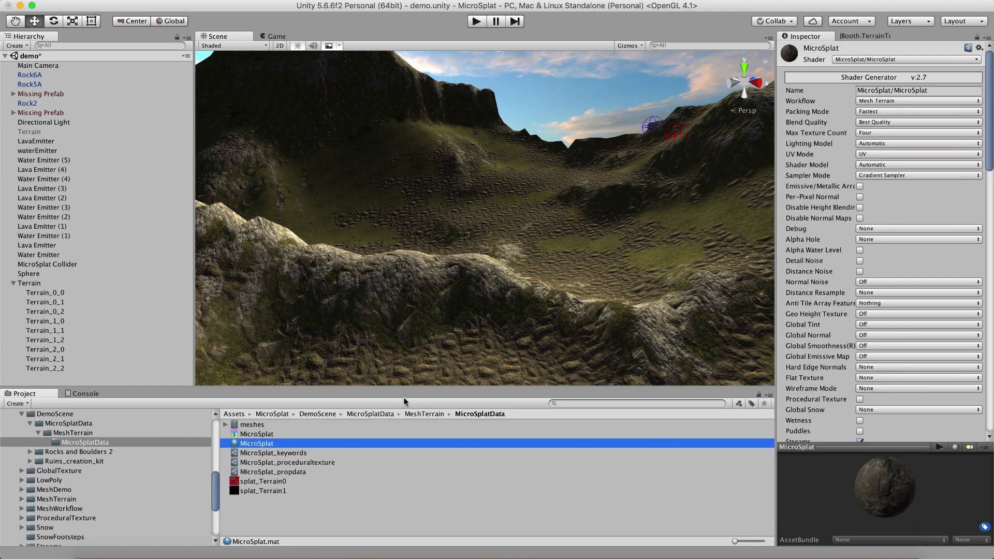
click(280, 454)
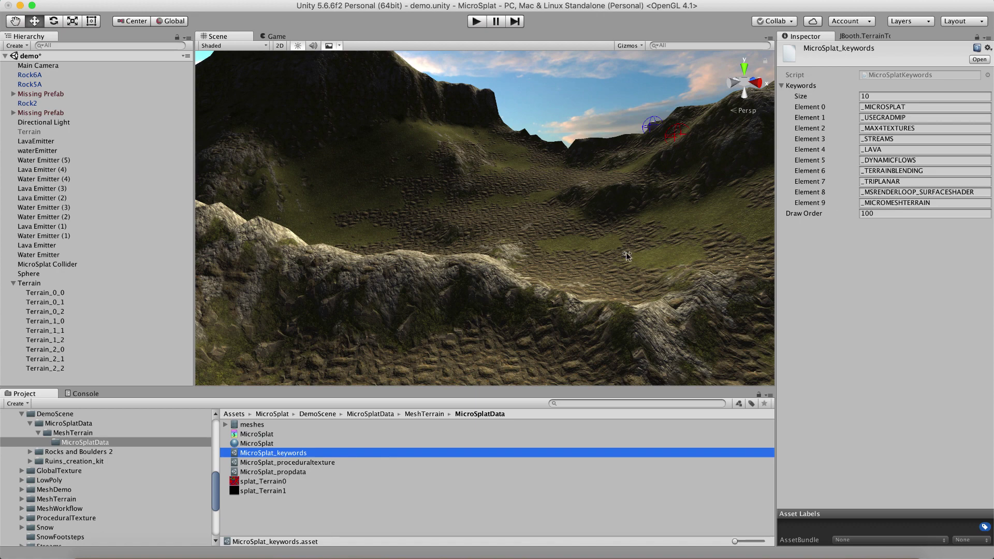
click(247, 444)
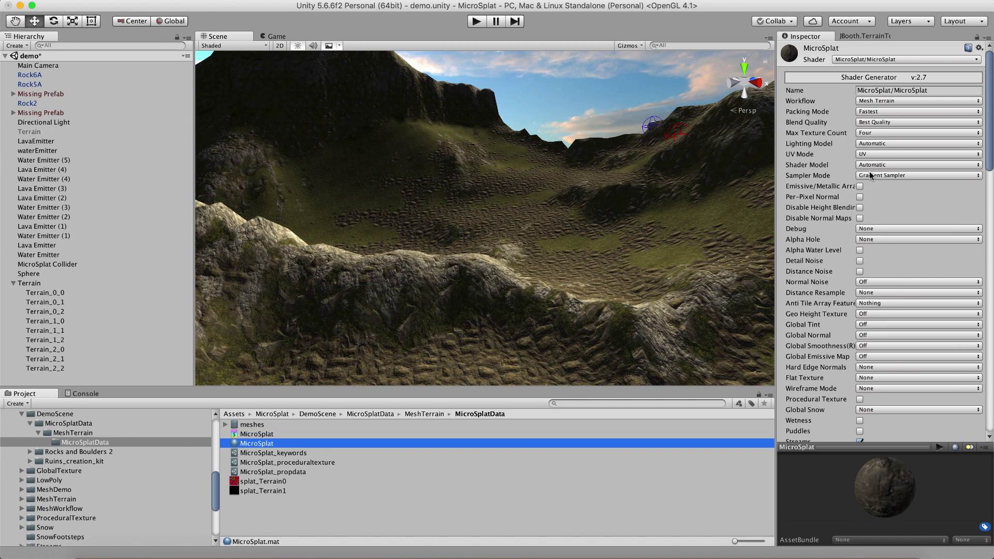
Step: Back in MicroSplatData, delete the MeshTerrain folder and confirm
click(62, 424)
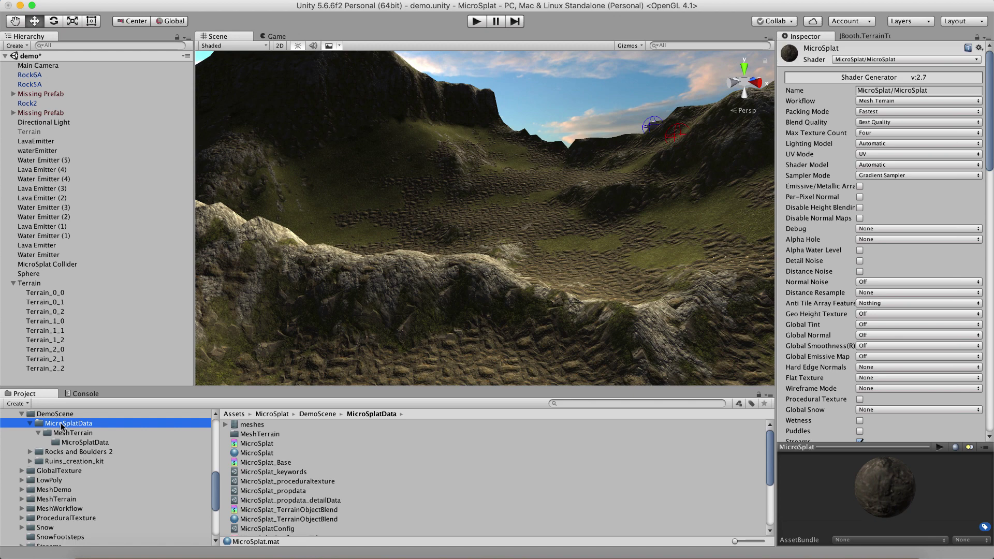
click(248, 435)
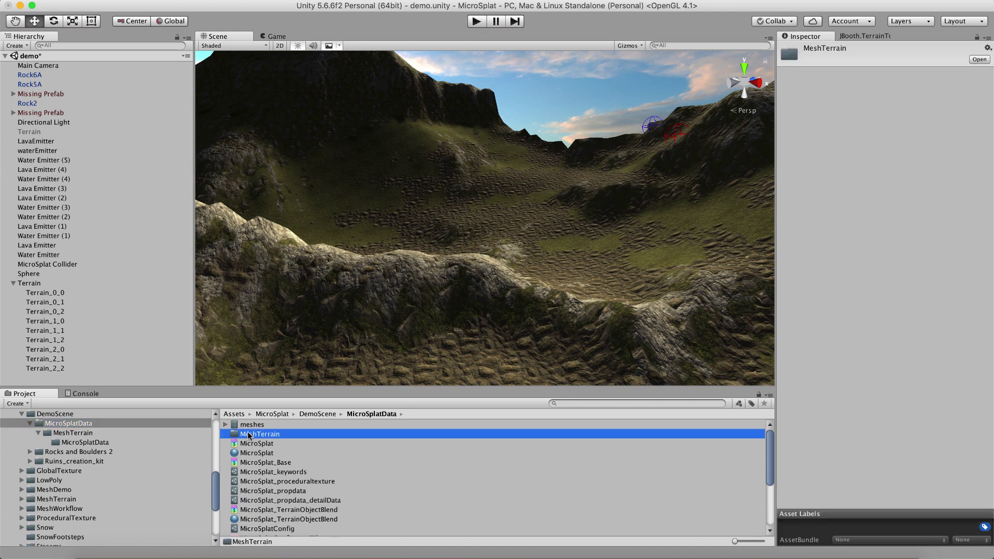
right_click(249, 435)
click(269, 381)
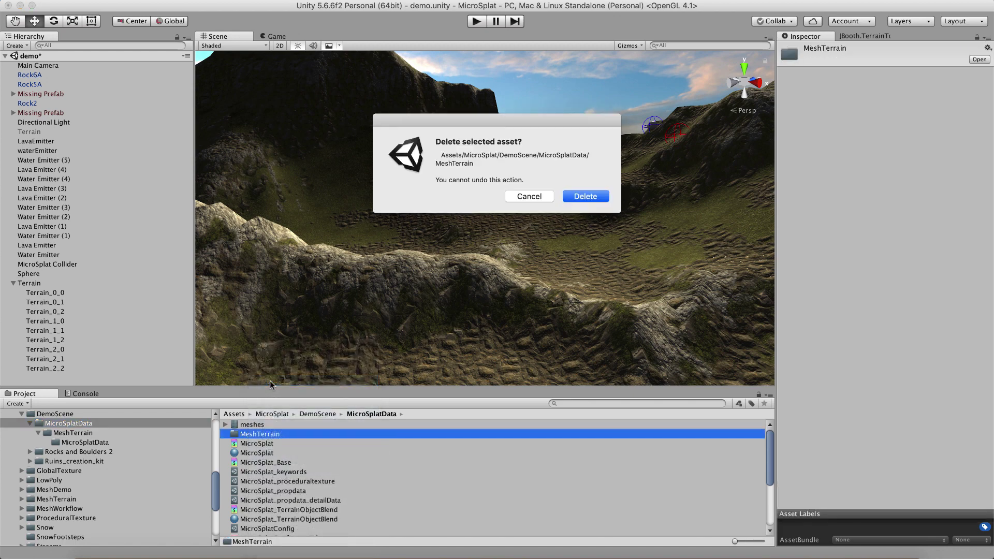
click(597, 196)
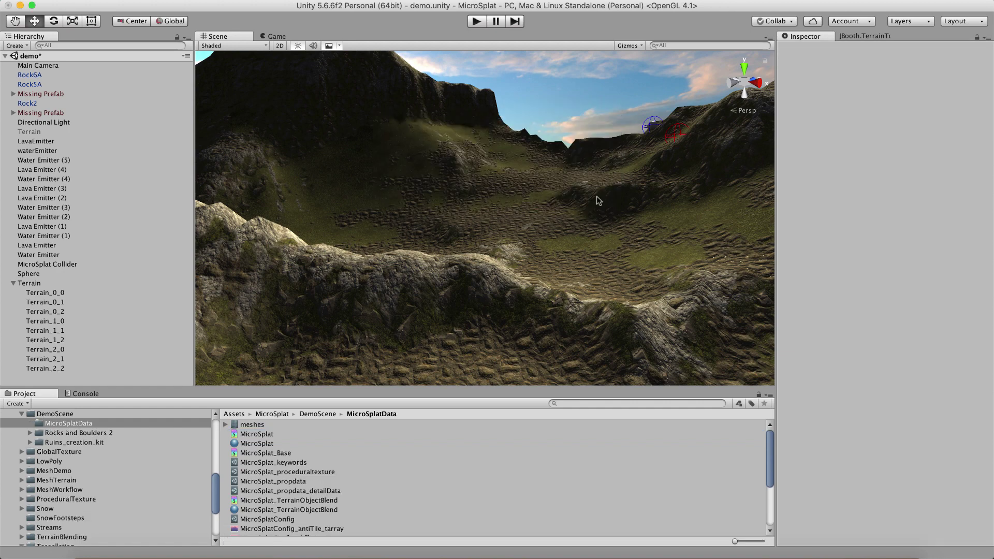
Step: Select the Terrain and orbit and zoom around its nine textured chunks
click(37, 282)
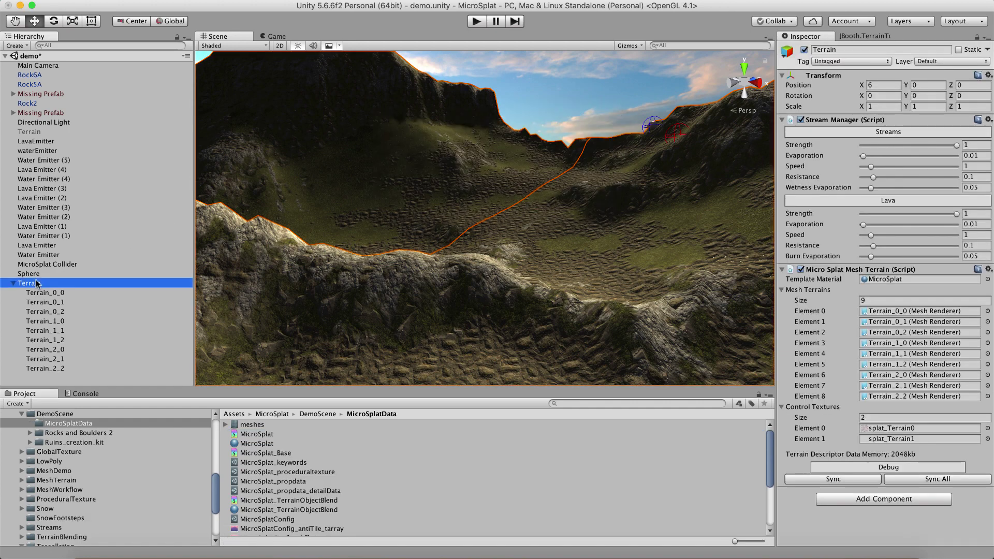
alt+drag(530, 285, 303, 293)
scroll(528, 337, down, 10)
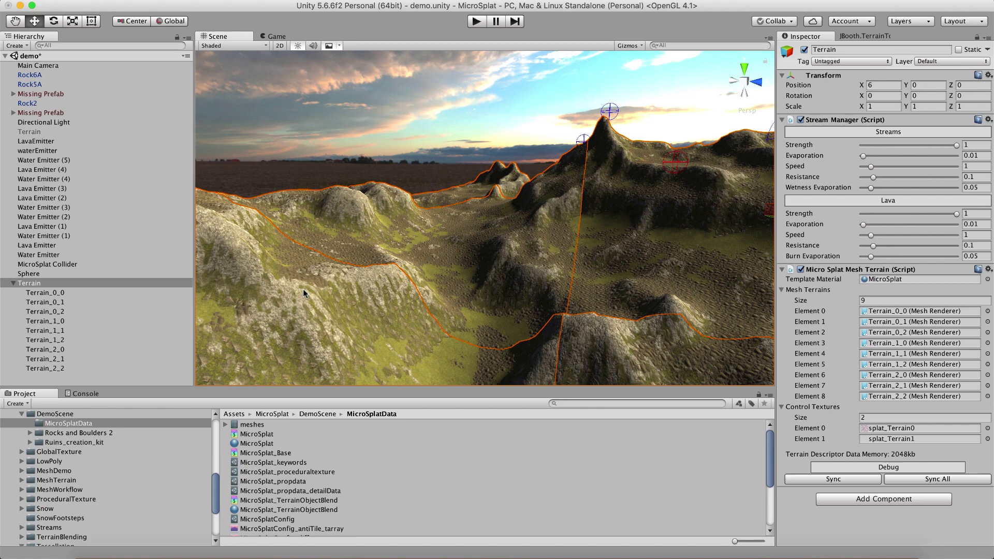
alt+drag(465, 276, 601, 274)
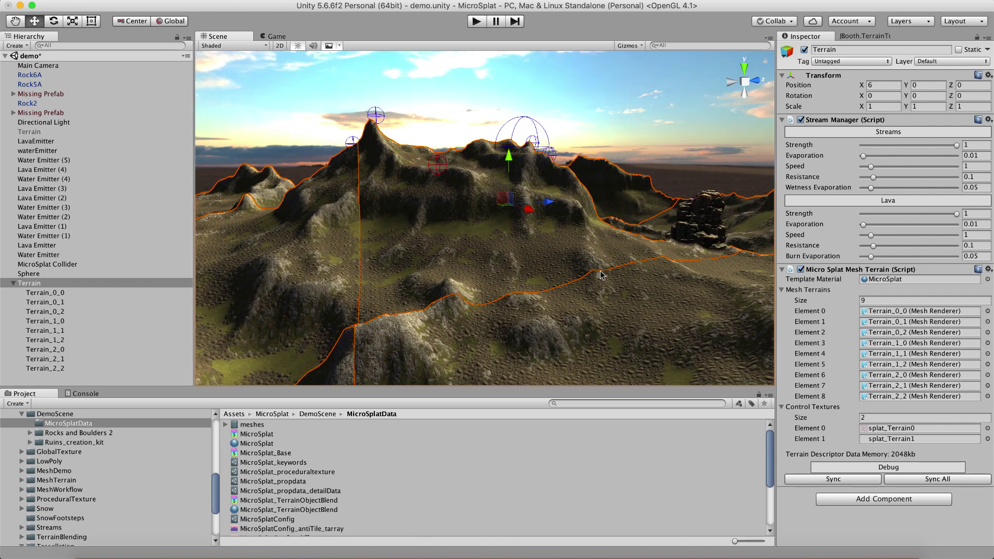